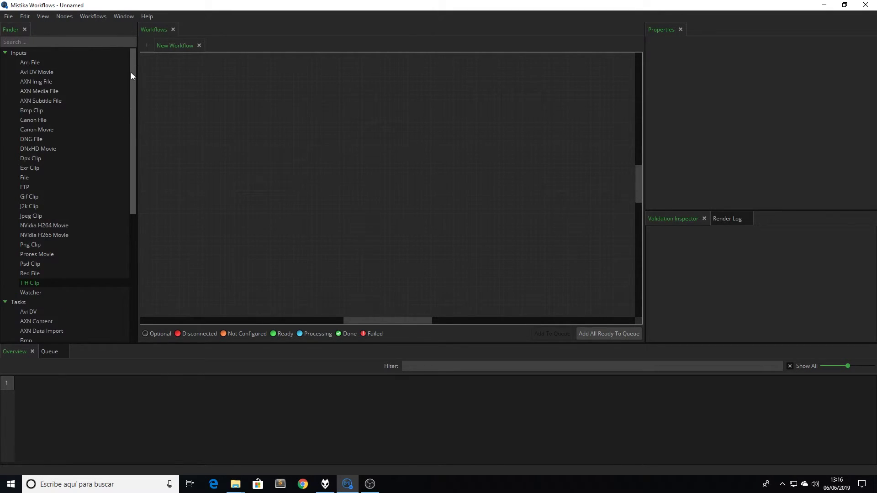
left_click(33, 80)
left_click(26, 245)
scroll(37, 275, "down", 9)
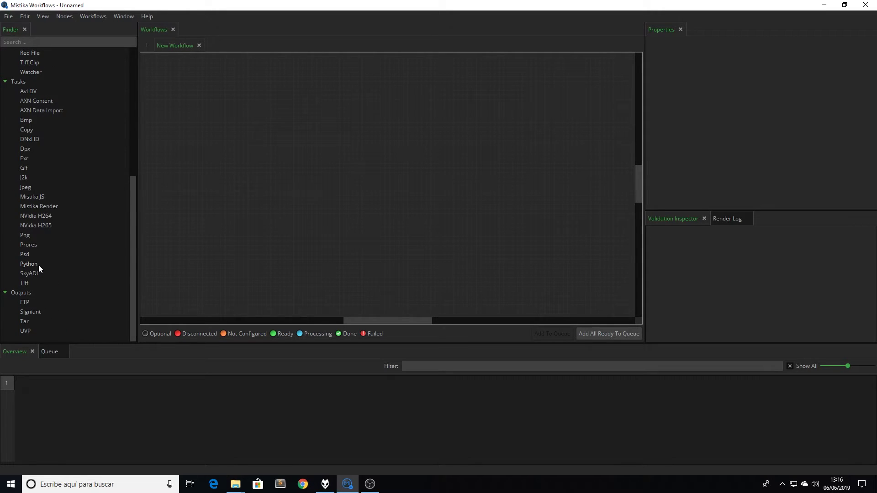
scroll(39, 263, "up", 6)
scroll(39, 263, "up", 4)
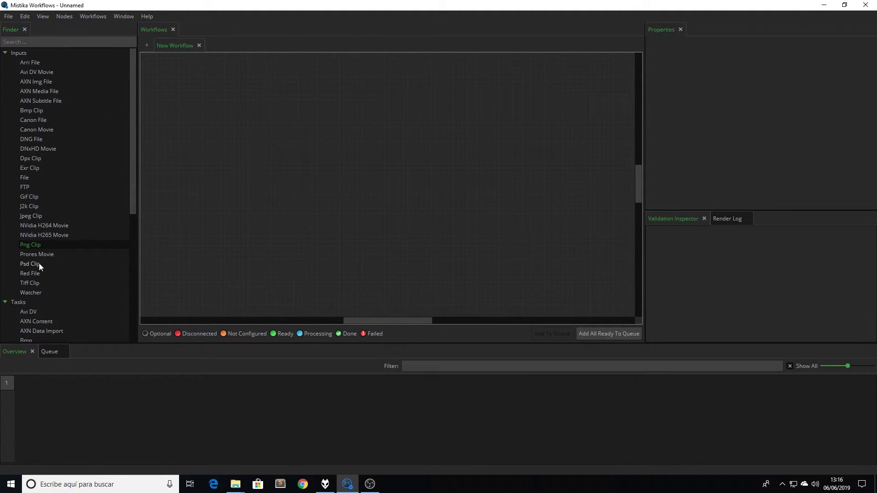
left_click(5, 53)
left_click(5, 63)
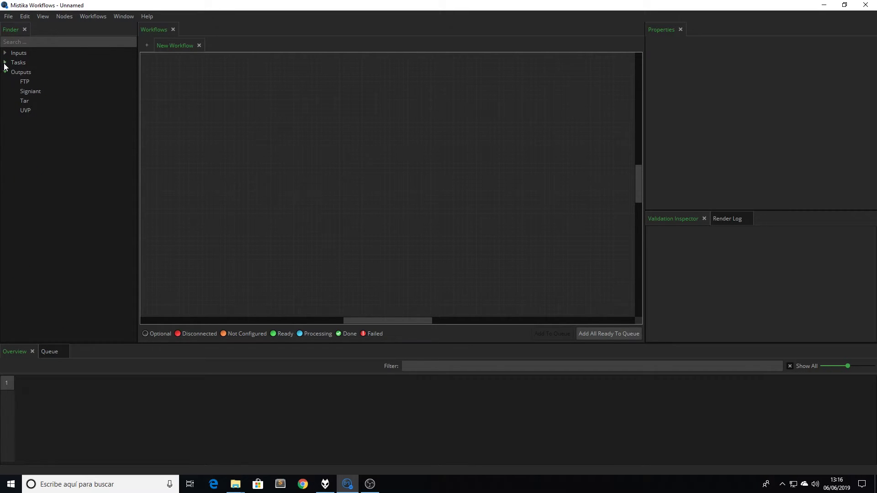
left_click(6, 72)
left_click(5, 63)
left_click(5, 54)
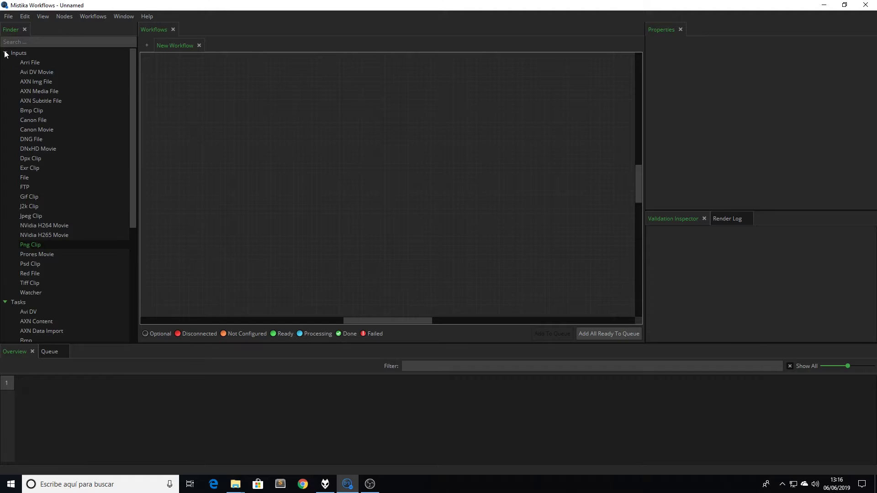
right_click(308, 174)
mouse_move(348, 187)
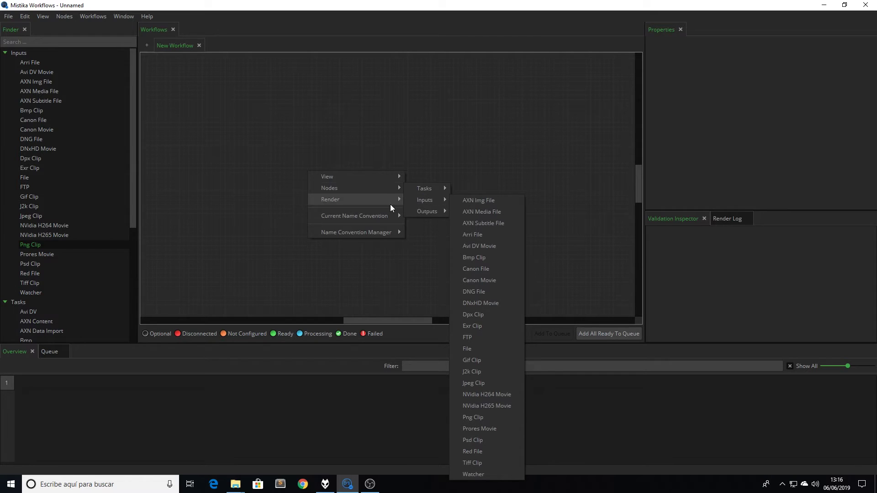
left_click(217, 215)
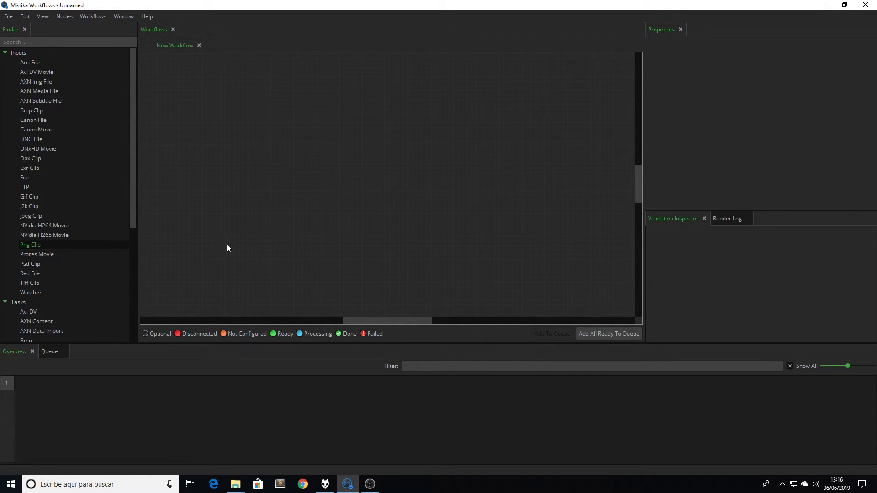
mouse_move(236, 484)
left_click(190, 446)
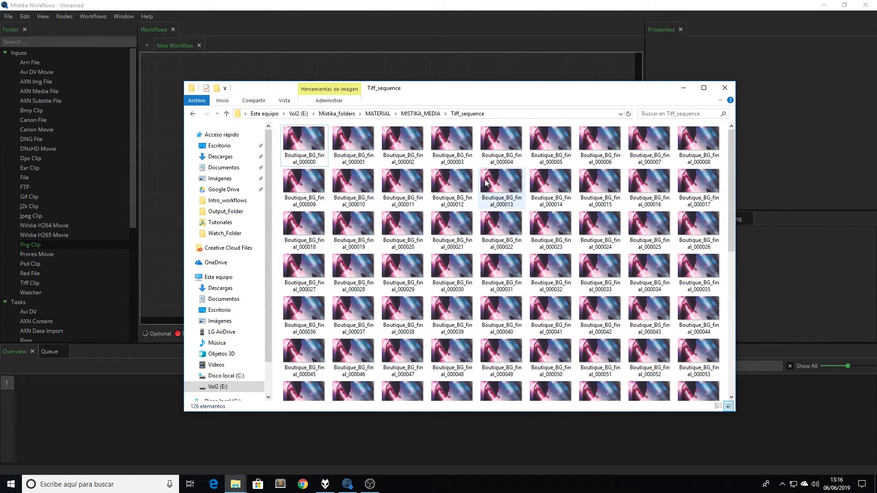
left_click(678, 91)
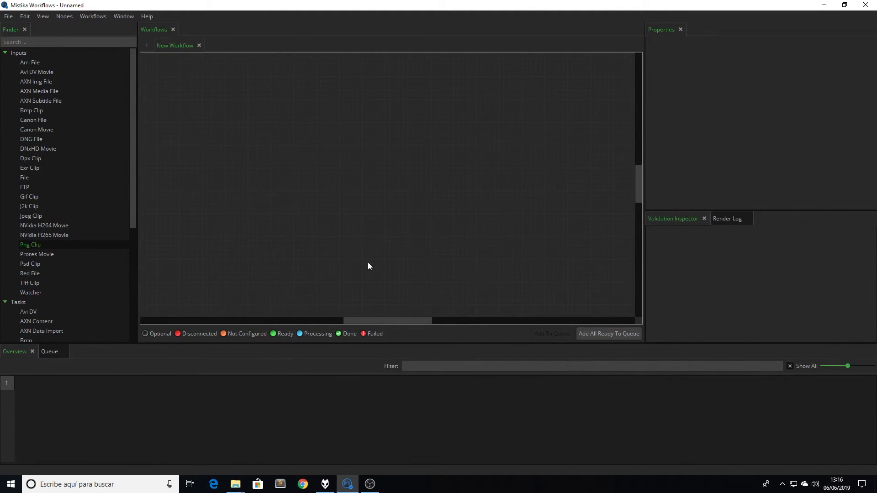
Drop a Tiff Clip .tif input node and, to its right, a Prores .mov task node onto the canvas
left_click(40, 284)
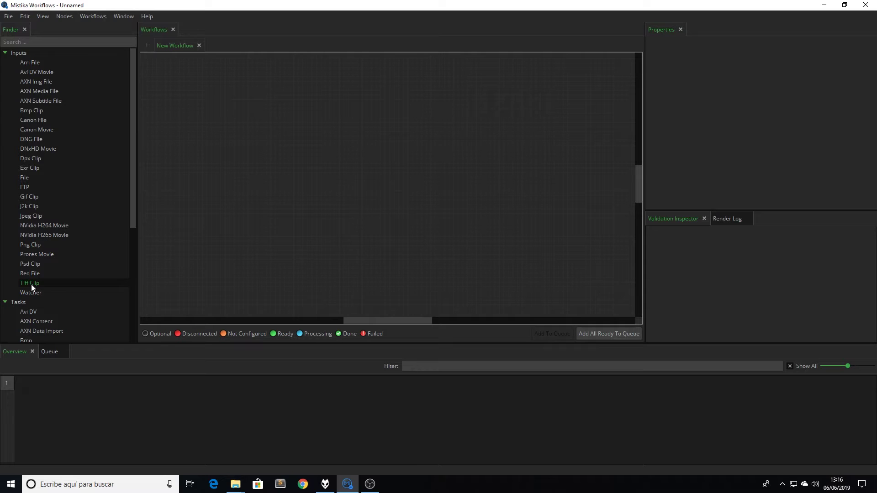
left_click_drag(31, 285, 231, 212)
left_click_drag(136, 188, 135, 262)
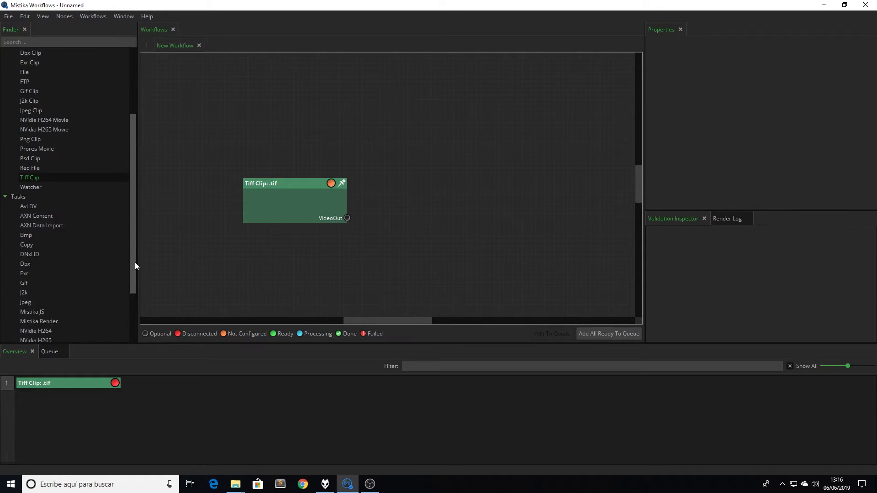
scroll(97, 288, "down", 2)
left_click_drag(37, 302, 434, 231)
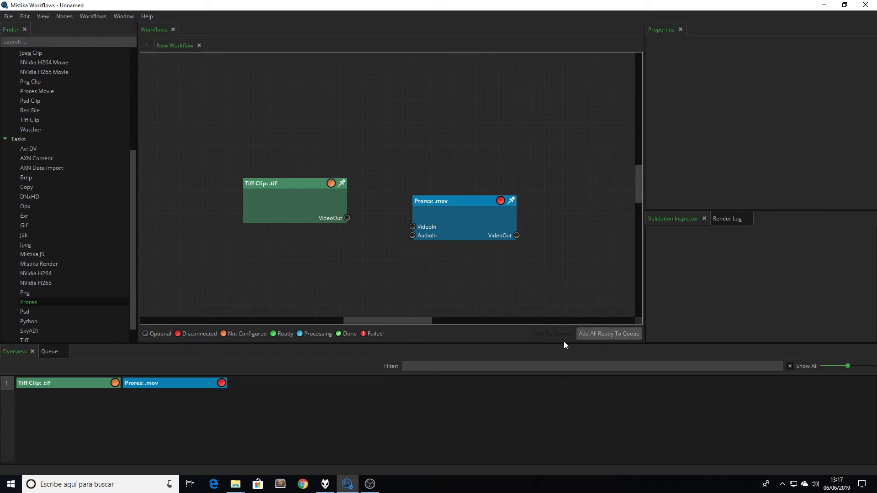
Review the Tiff Clip and Prores node settings, then nudge the Tiff Clip node slightly left
left_click(290, 217)
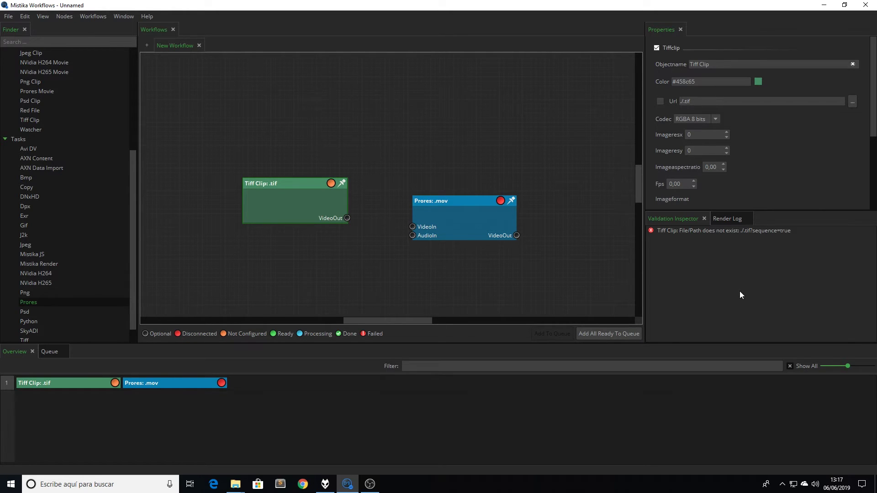
left_click(475, 235)
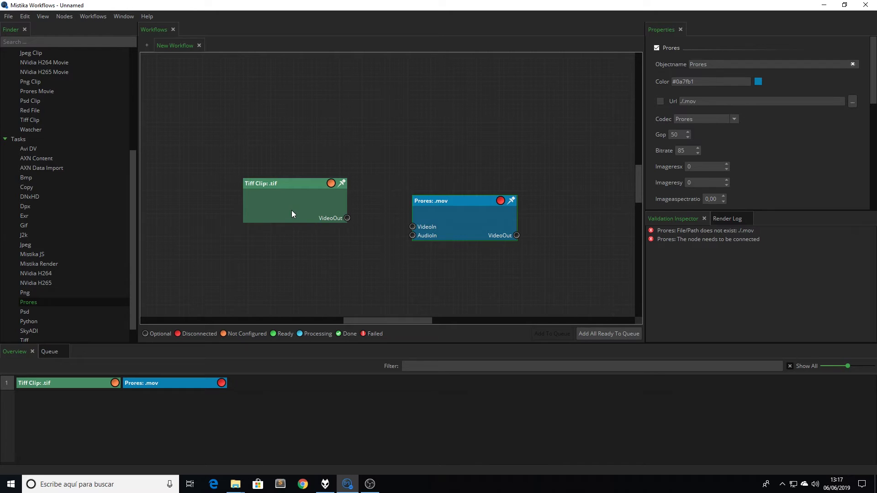
left_click_drag(291, 211, 284, 214)
Load the Boutique_BG_final TIFF sequence from the Tiff_sequence folder into the Tiff Clip node
mouse_move(235, 486)
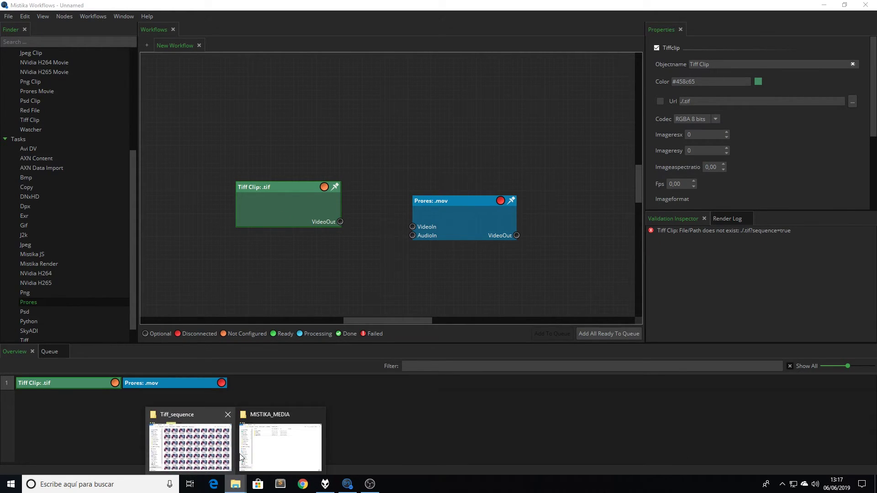
left_click(214, 439)
left_click_drag(482, 99, 433, 364)
left_click_drag(279, 421, 292, 212)
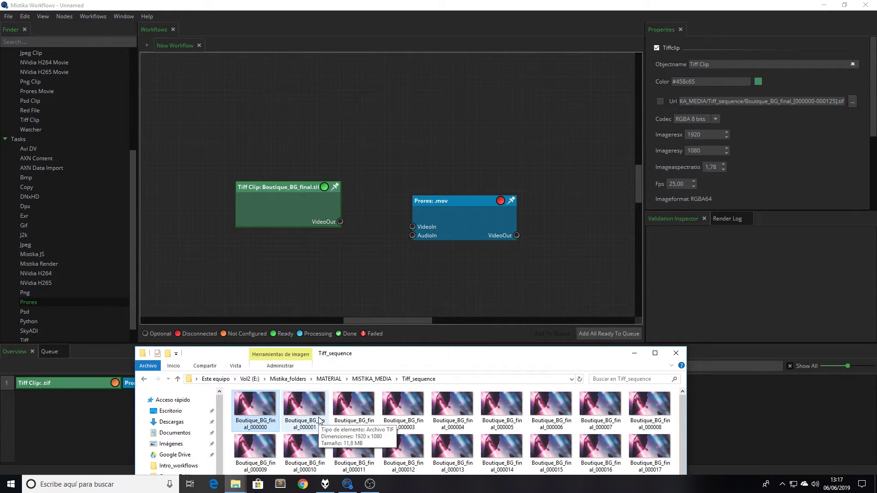
Drop the sequence on the canvas again as a whole-sequence import, creating Tiff Clip_2, and move it aside
left_click_drag(253, 411, 379, 133)
left_click(531, 333)
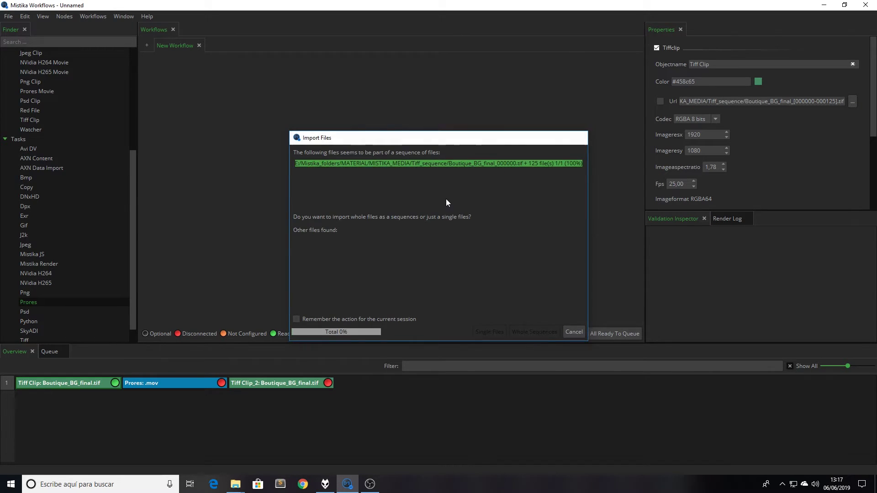
left_click_drag(434, 155, 350, 124)
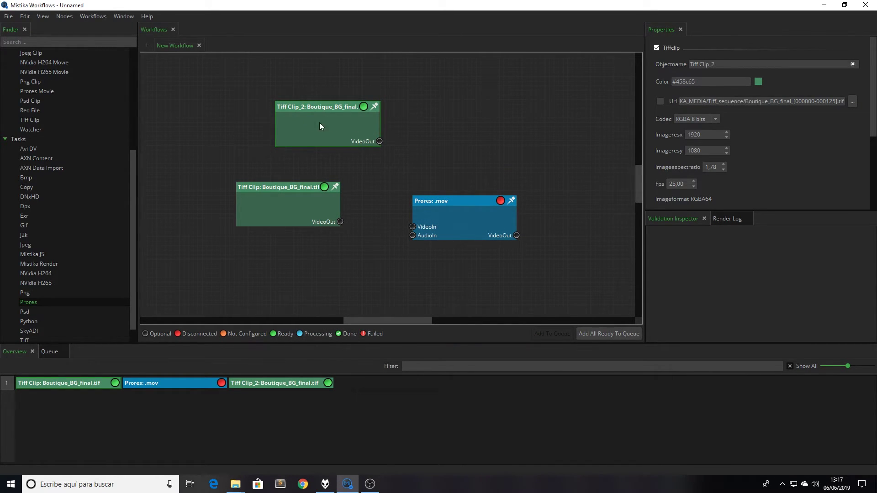
Delete Tiff Clip_2, wire the Tiff Clip video into Prores, and set its output to Output_Folder
key("Delete")
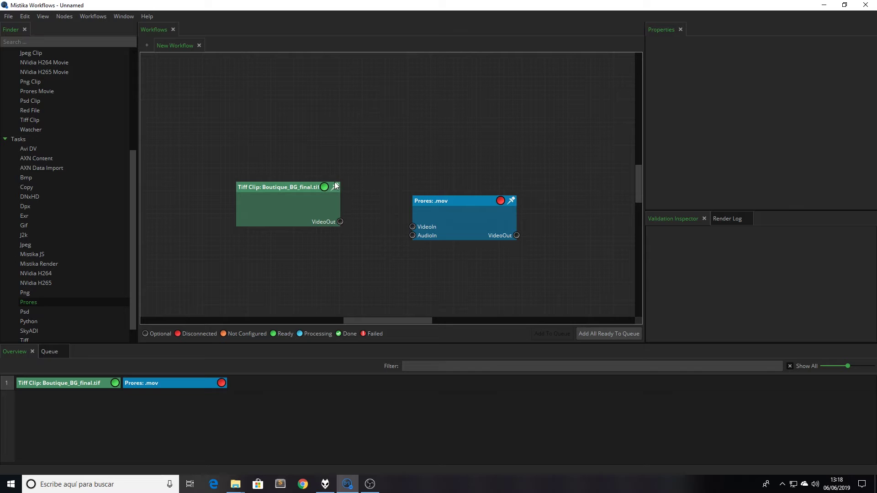
left_click_drag(341, 223, 415, 226)
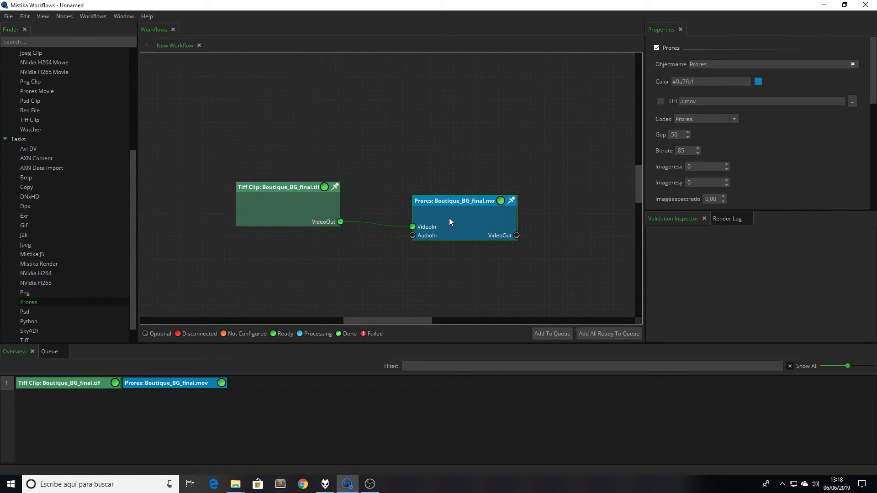
mouse_move(235, 484)
left_click(276, 449)
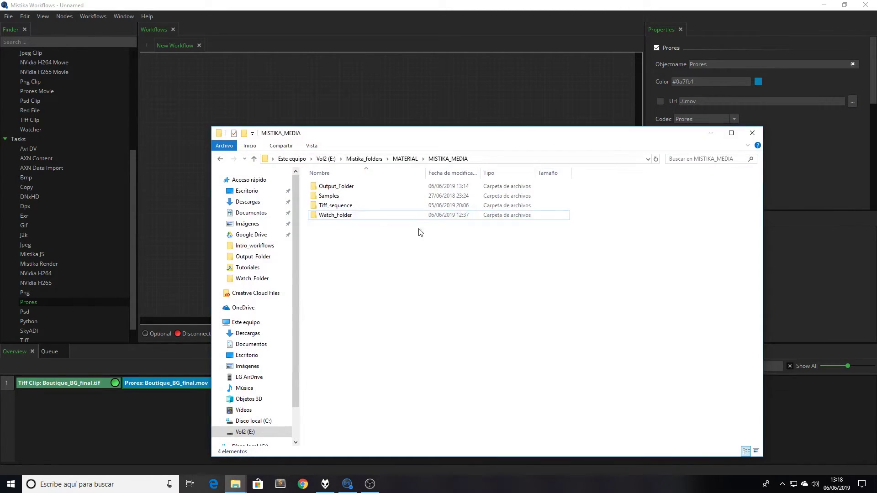
left_click_drag(394, 142, 359, 292)
left_click_drag(301, 335, 449, 240)
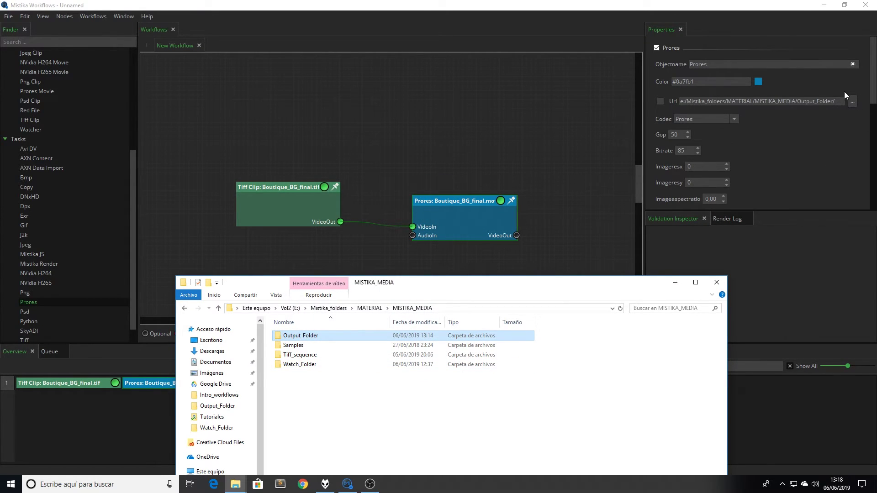
left_click(526, 157)
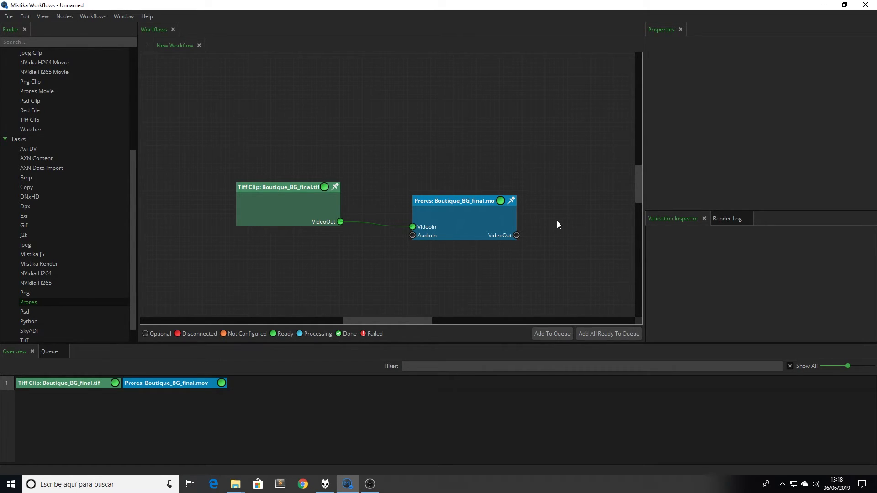
Set the Prores node's codec to Prores HQ and show the Queue panel
left_click(470, 216)
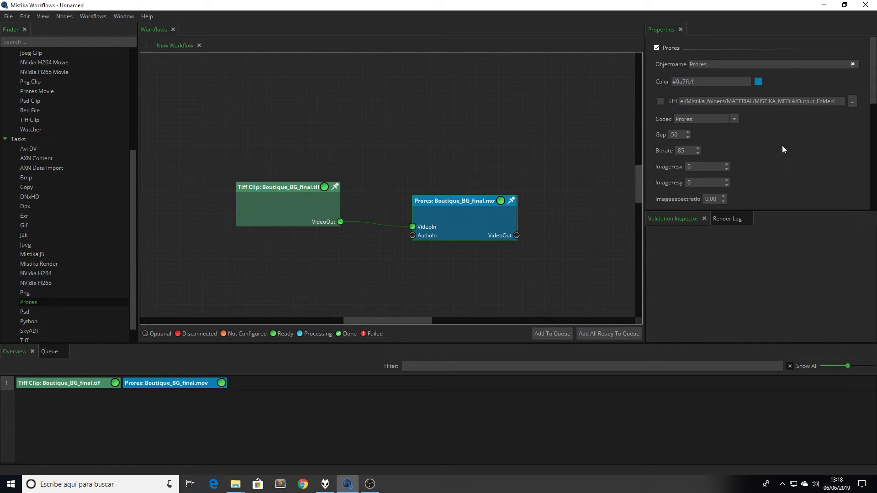
left_click_drag(873, 91, 873, 165)
scroll(724, 123, "up", 5)
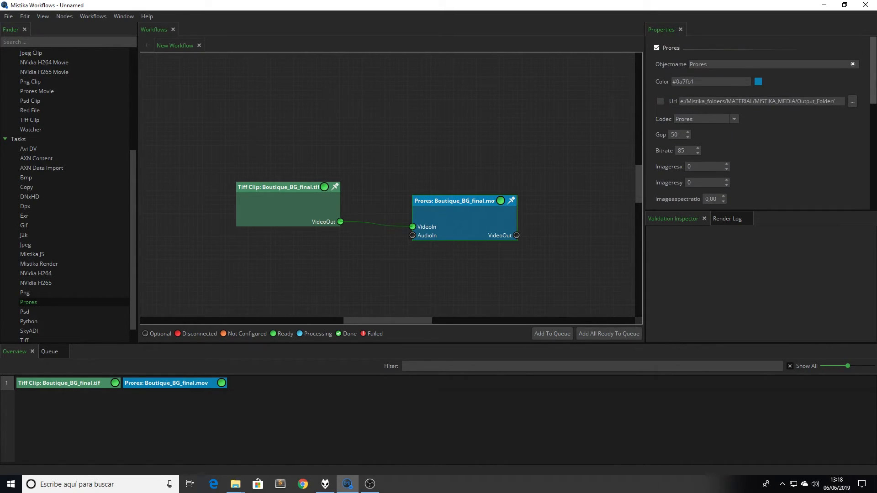
left_click(740, 120)
left_click(713, 146)
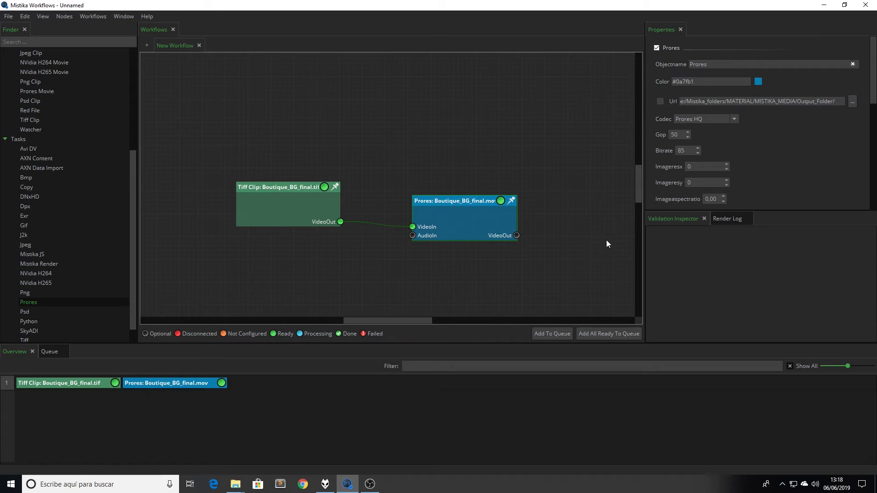
left_click(49, 354)
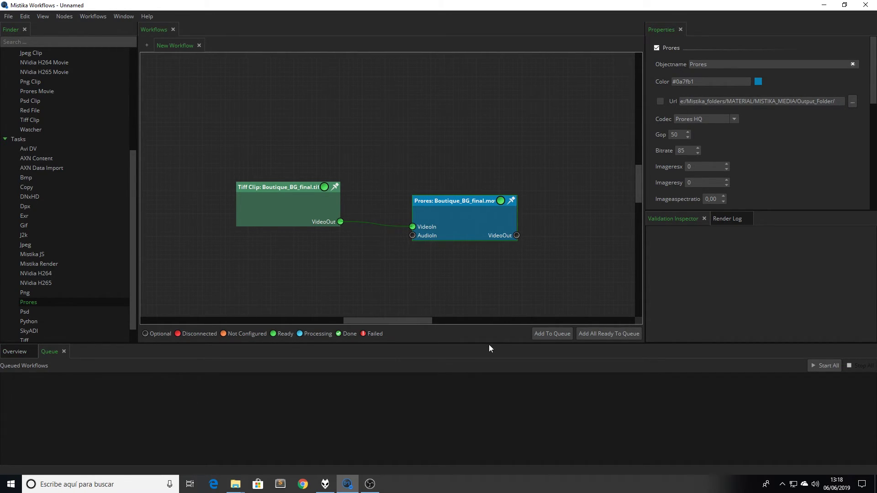
Queue and render New Workflow, then open Output_Folder to check the Boutique_BG_final movie
left_click(547, 338)
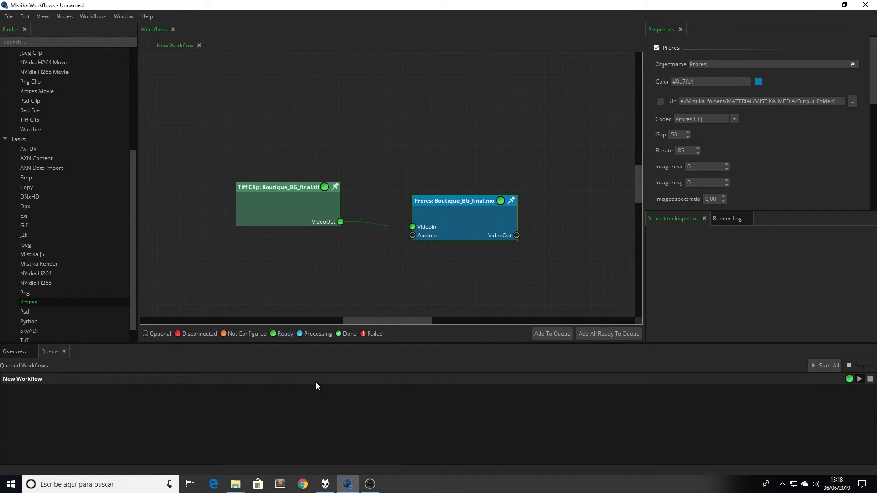
left_click(859, 378)
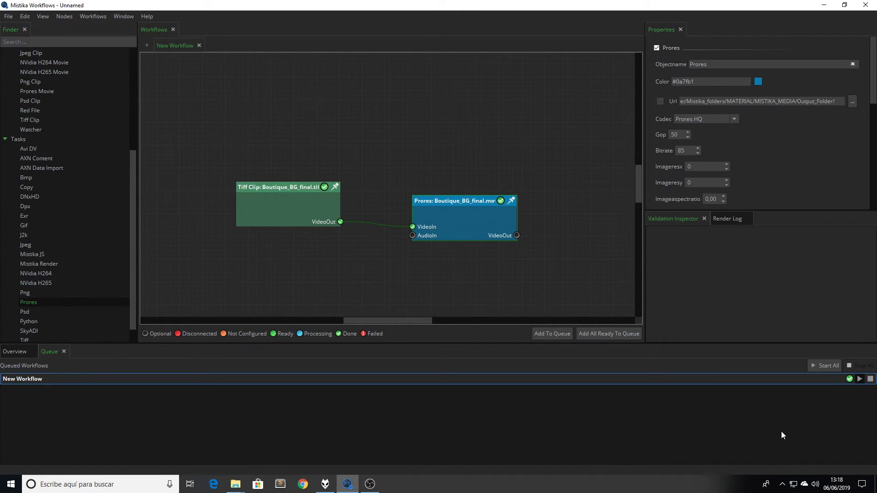
mouse_move(235, 484)
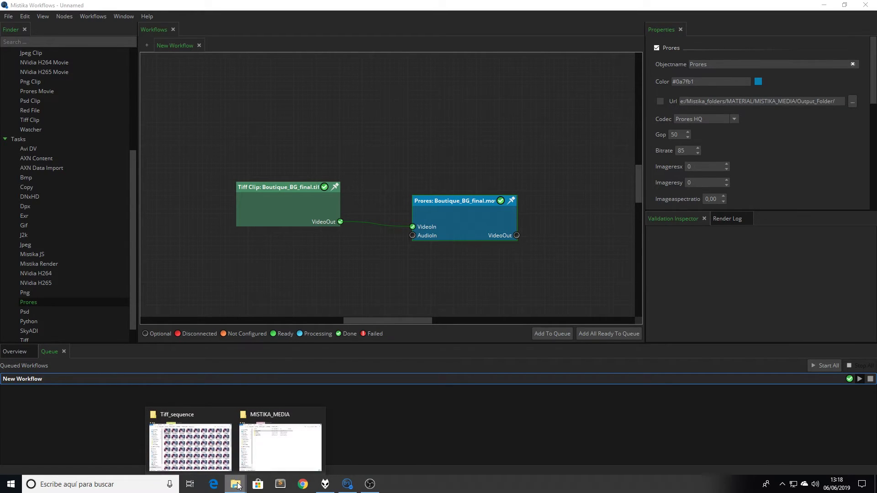
left_click(284, 454)
double_click(302, 336)
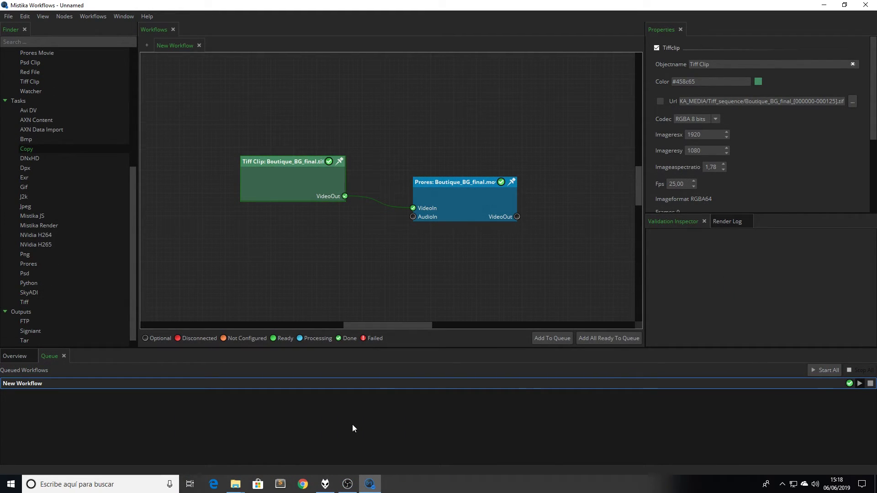
From the Overview, add a new workflow named New Workflow 1
left_click(12, 357)
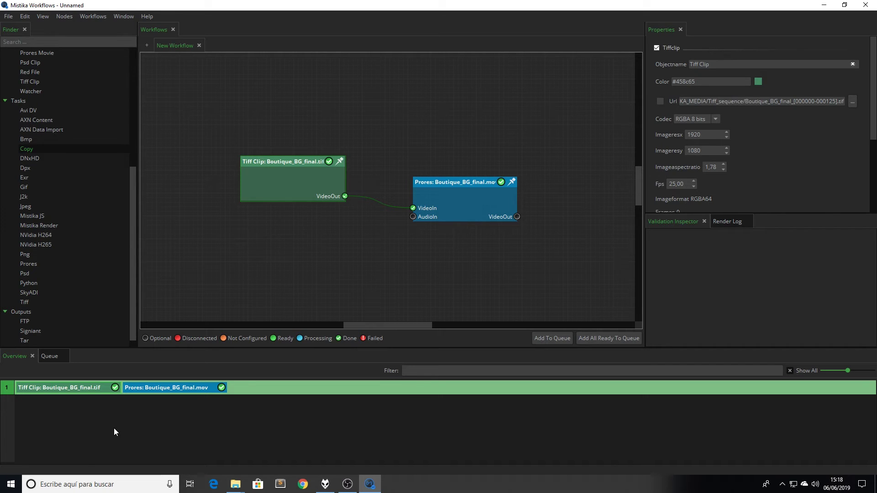
left_click(147, 45)
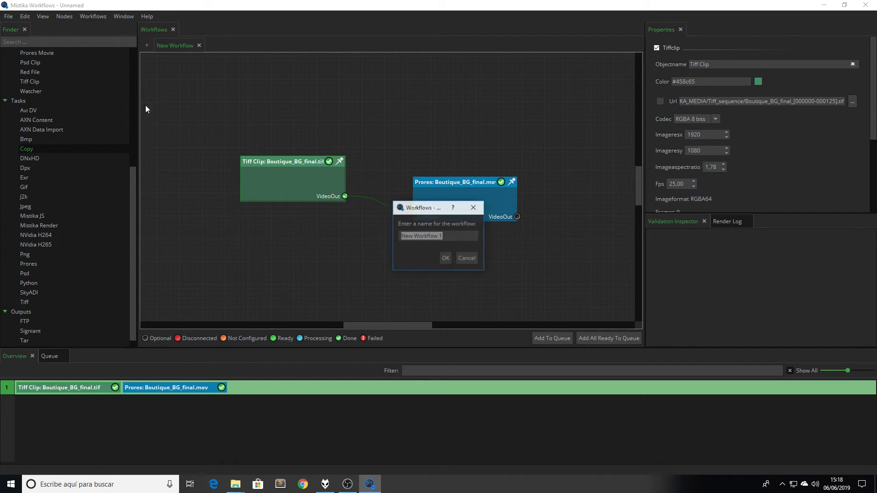
left_click(443, 261)
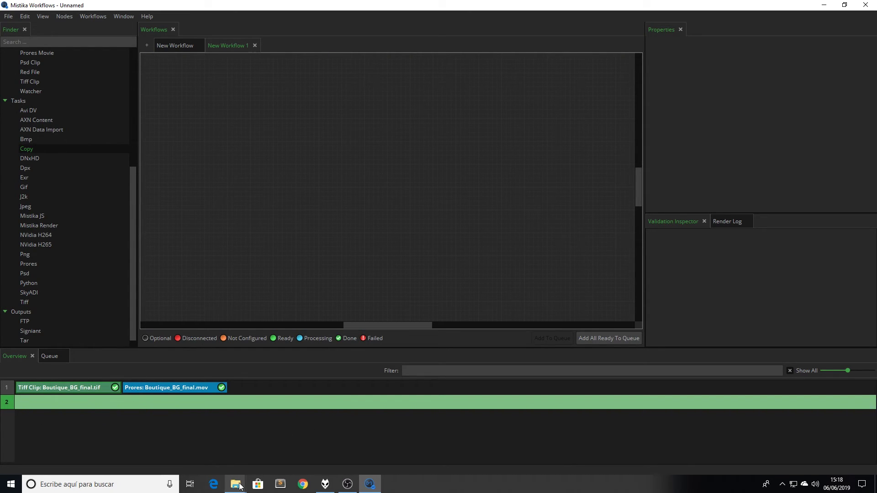
Bring up the MISTIKA_MEDIA folder window and select Watch_Folder
mouse_move(235, 483)
left_click(234, 465)
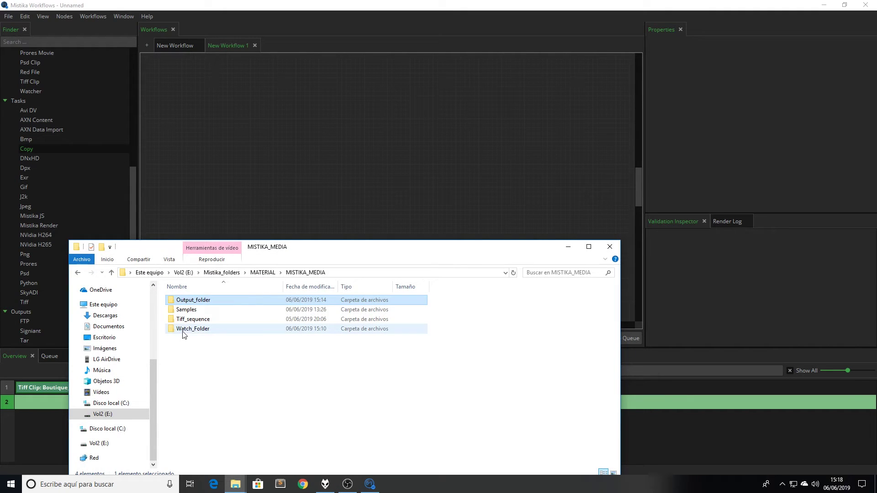
left_click(199, 329)
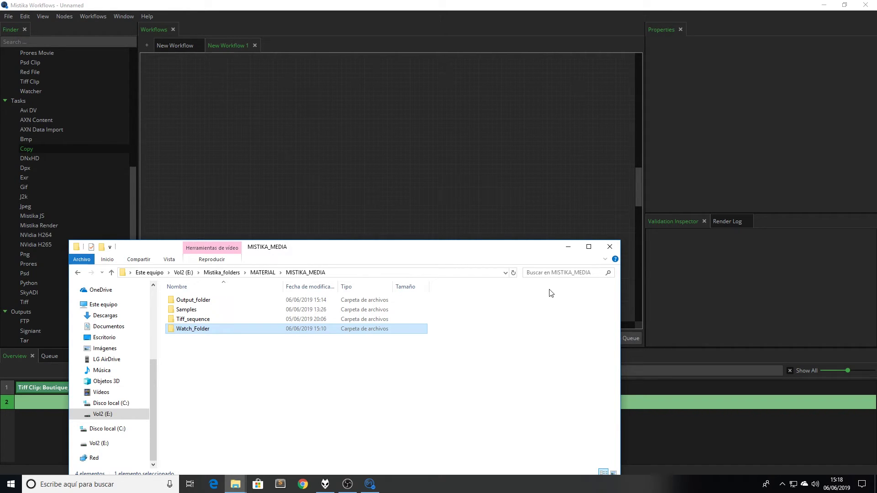
Add a Watcher node to New Workflow 1 and assign Watch_Folder as its monitored folder
left_click(567, 252)
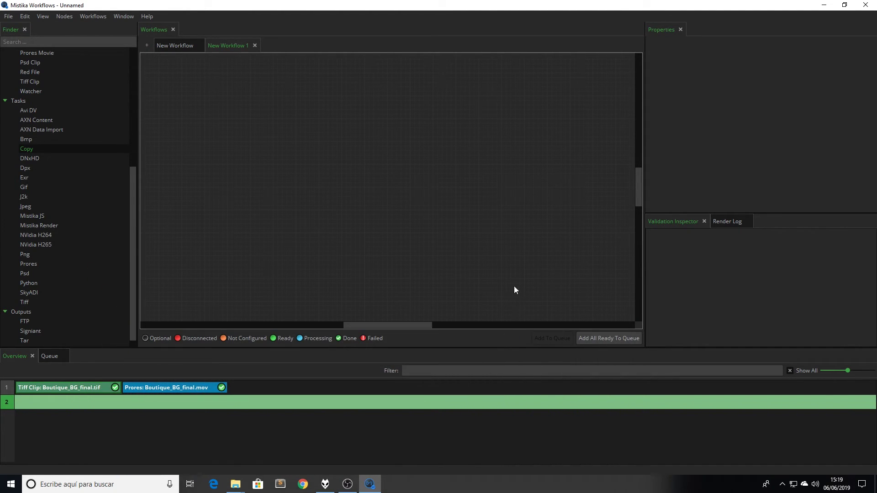
left_click_drag(36, 92, 219, 173)
mouse_move(234, 482)
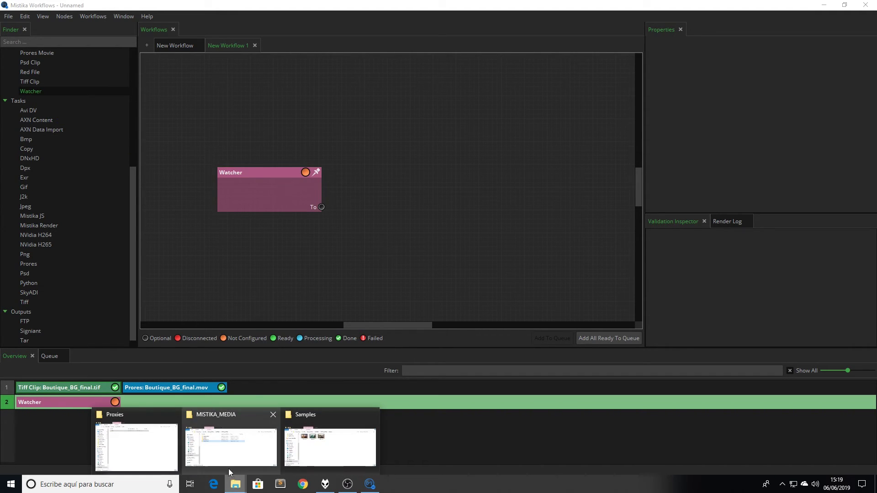
left_click(231, 443)
left_click_drag(215, 335, 248, 200)
left_click(259, 191)
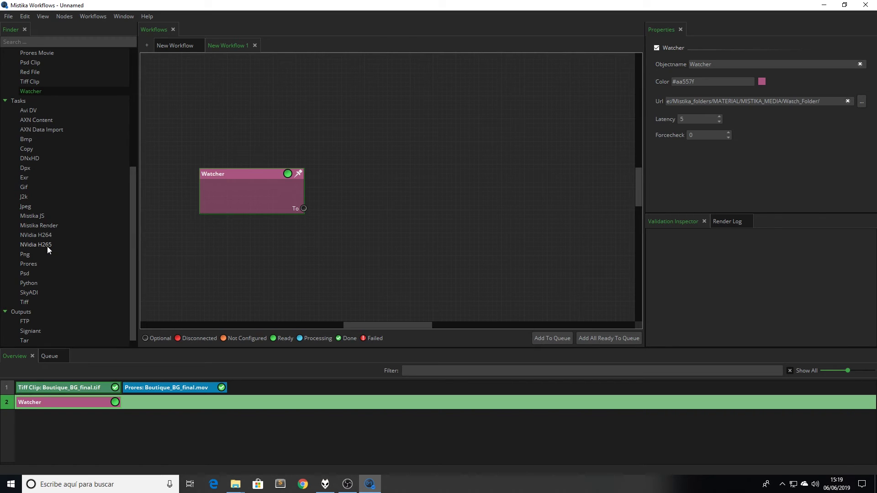
Add an NVidia H265 encoder node and feed the Watcher output into its video input
left_click_drag(47, 246, 363, 176)
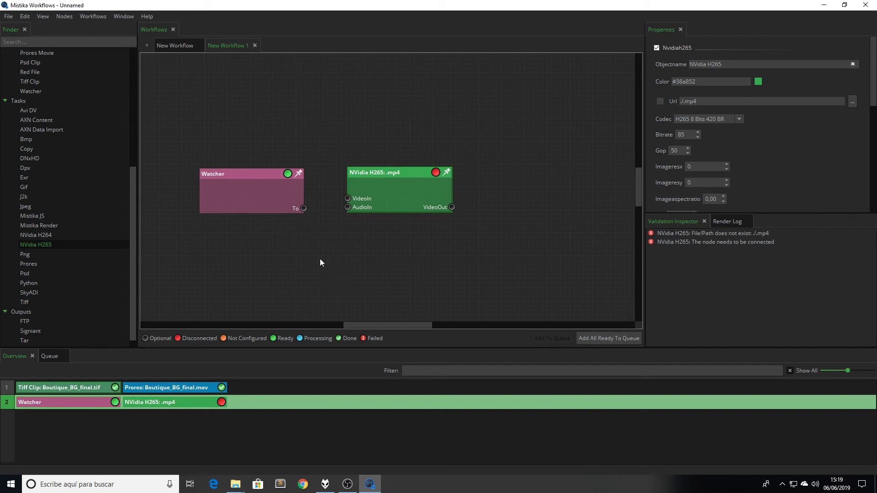
left_click(304, 210)
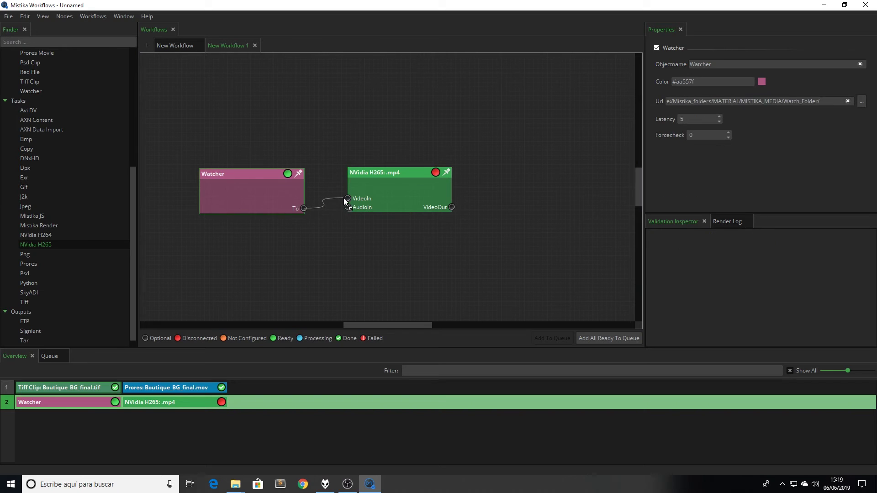
left_click_drag(343, 199, 349, 197)
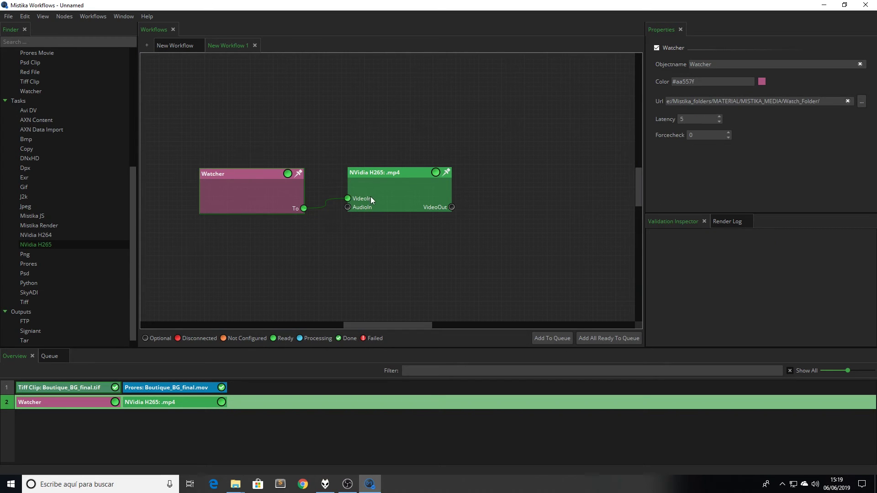
Set the H265 node's virtual slate burn-in to Clip Name and TC
left_click(398, 198)
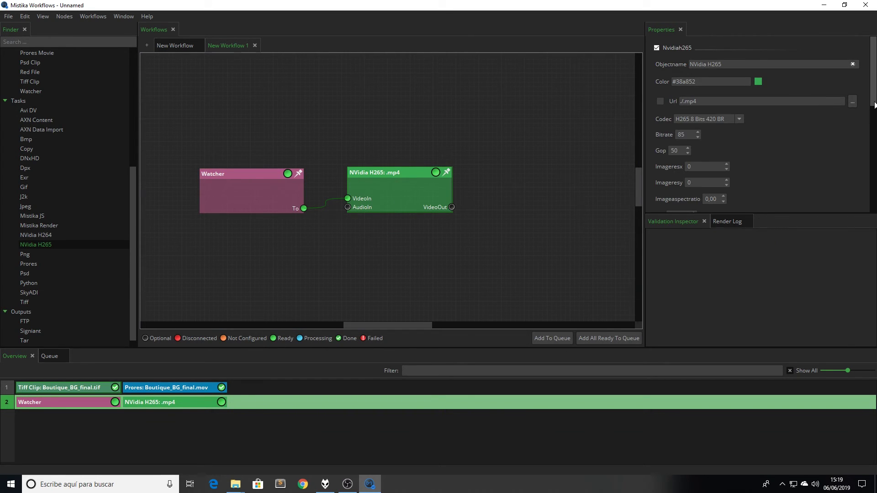
left_click_drag(874, 101, 874, 205)
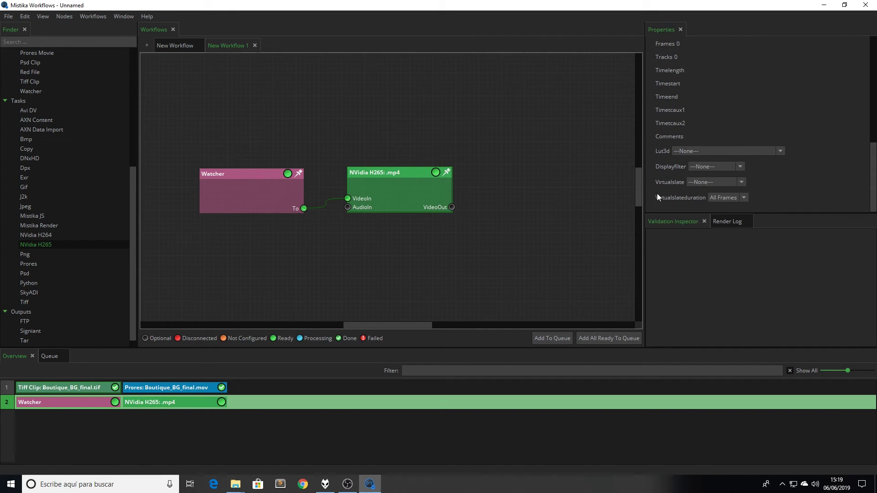
left_click(740, 182)
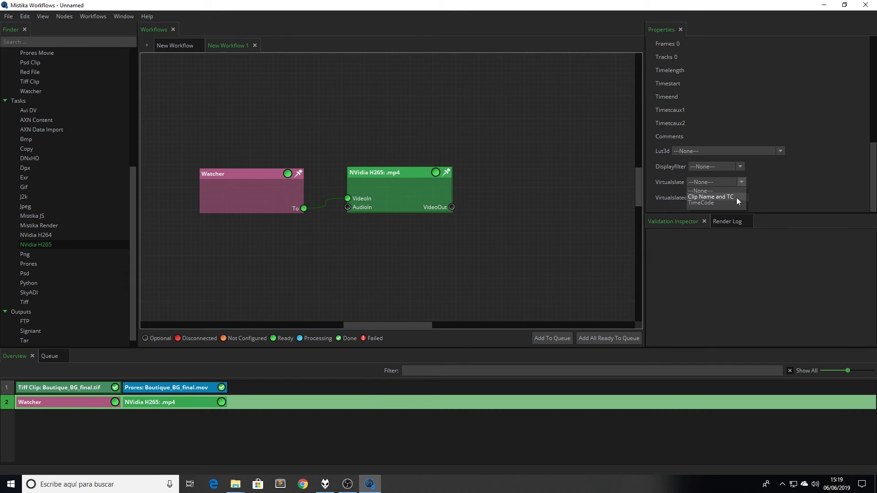
left_click(736, 197)
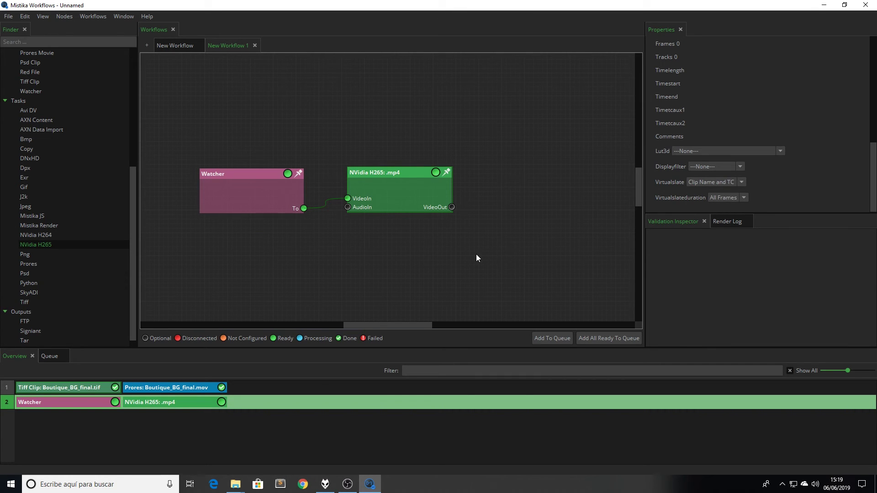
scroll(799, 91, "up", 10)
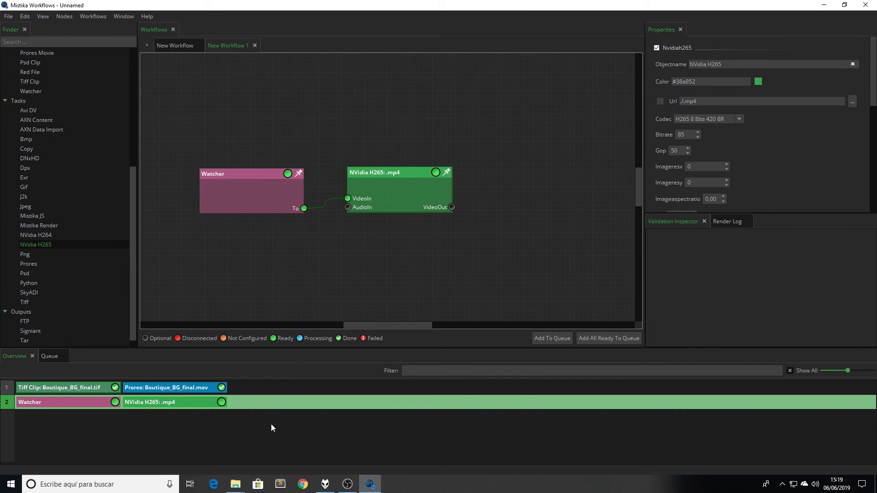
Set the H265 node's output location to Output_folder in MISTIKA_MEDIA
mouse_move(237, 484)
left_click(224, 454)
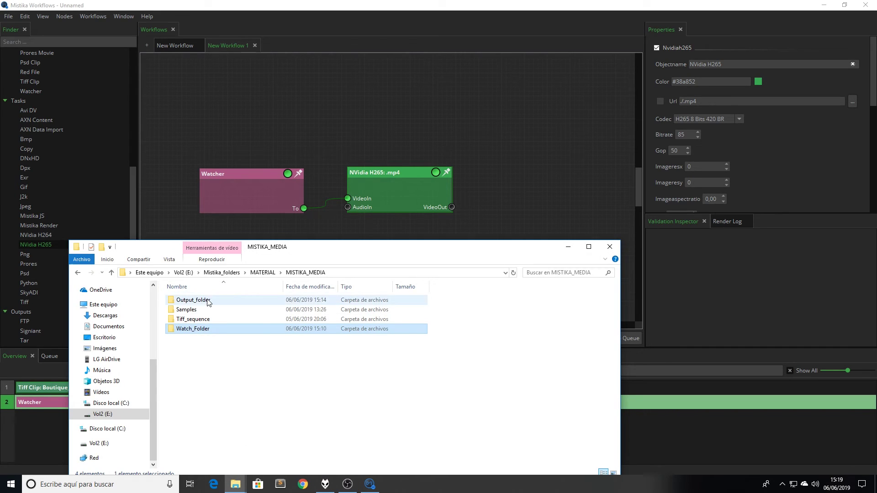
left_click(181, 302)
left_click_drag(180, 301, 389, 190)
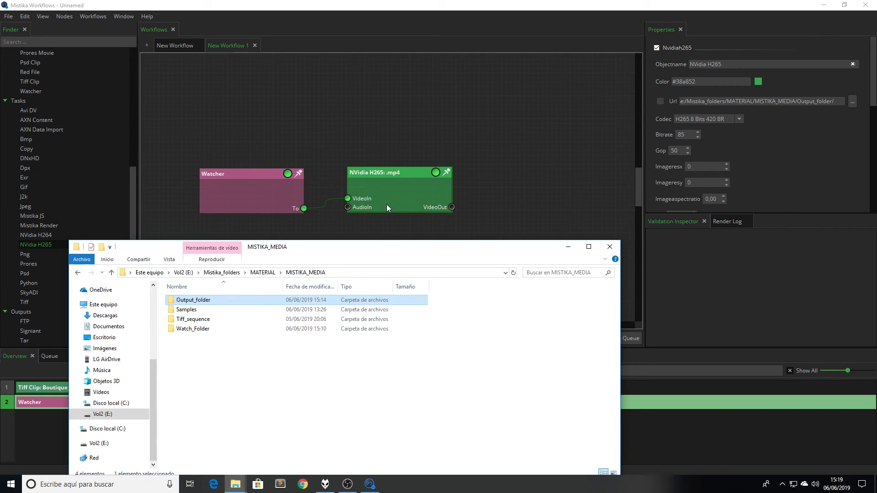
left_click(568, 251)
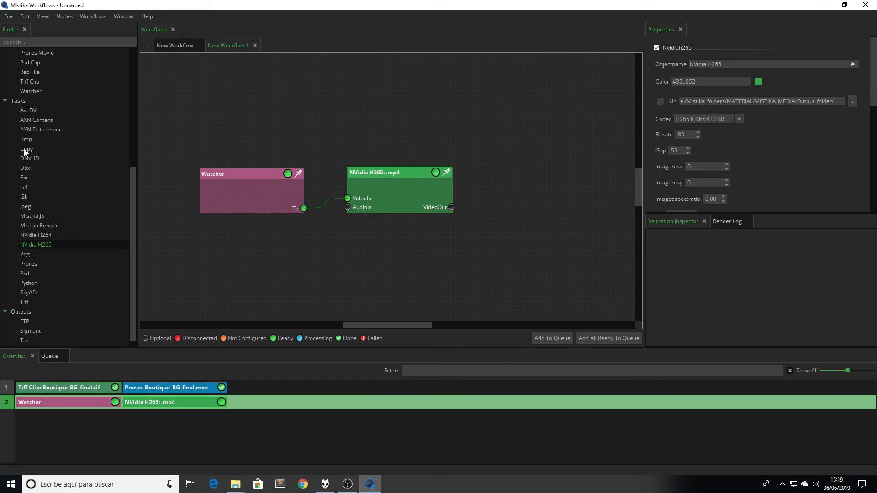
Add a Copy task node fed by the H265 node's video output
left_click_drag(24, 149, 489, 196)
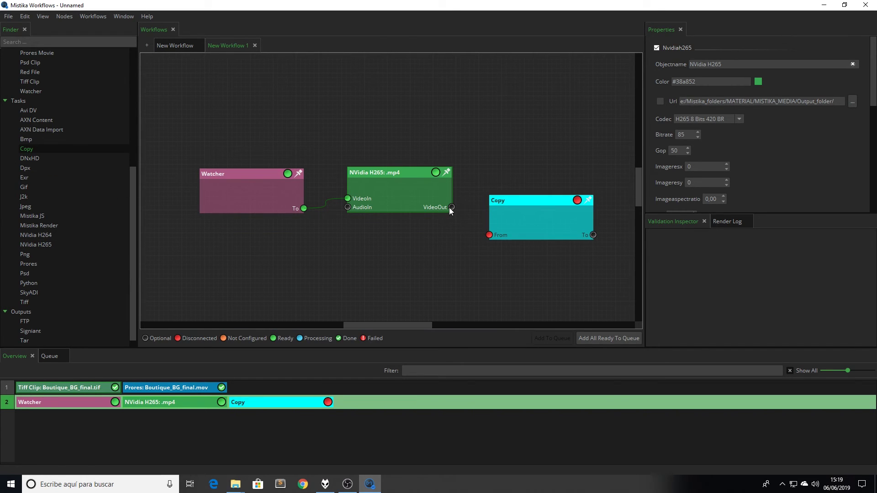
left_click_drag(491, 235, 491, 235)
left_click(496, 239)
Set the Copy destination to Google Drive/Proxies/H265, then review the H265 and Copy settings
mouse_move(236, 485)
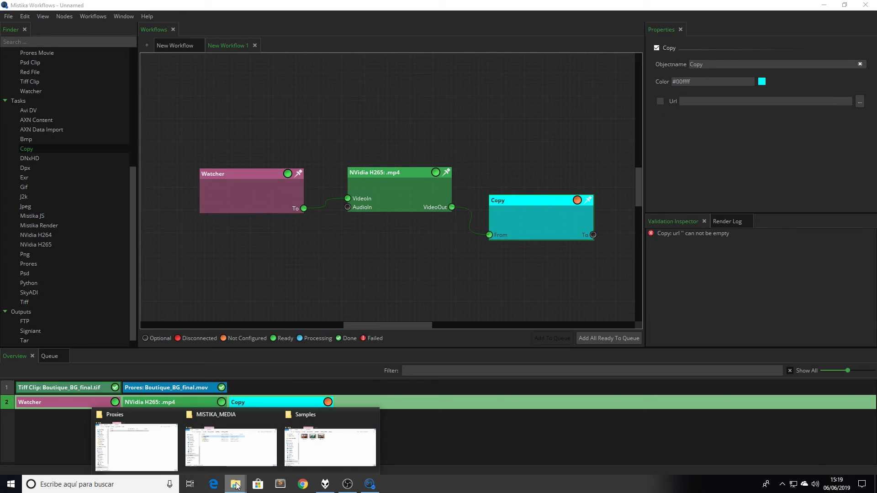
left_click(151, 445)
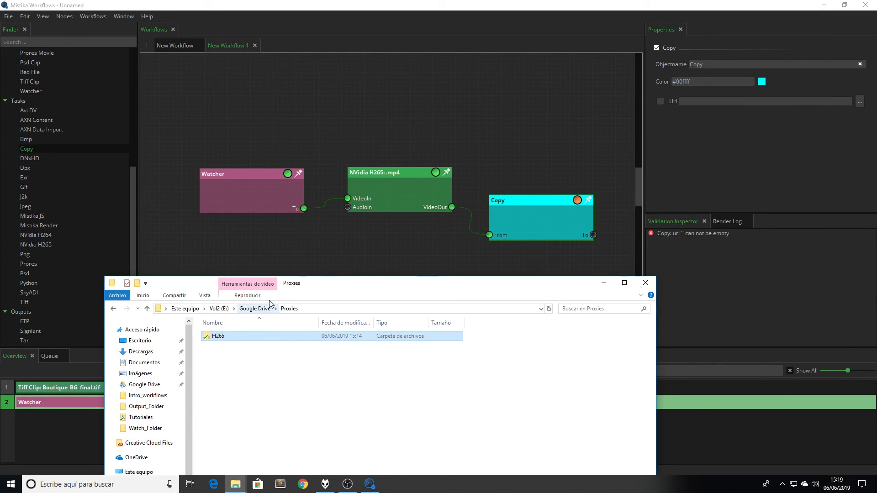
left_click_drag(281, 327, 528, 218)
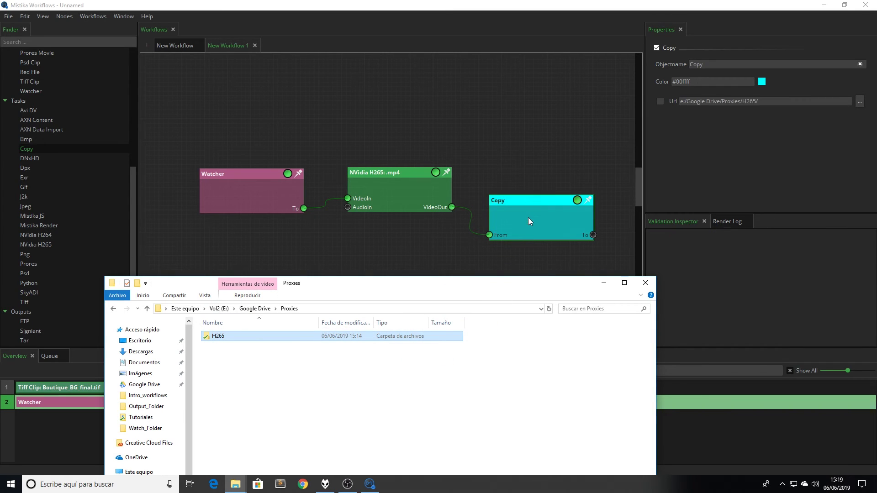
left_click(396, 209)
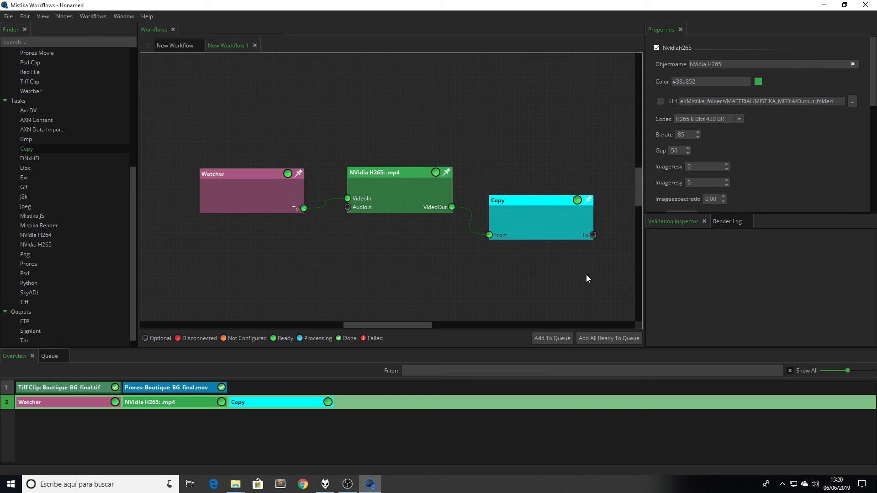
left_click(522, 204)
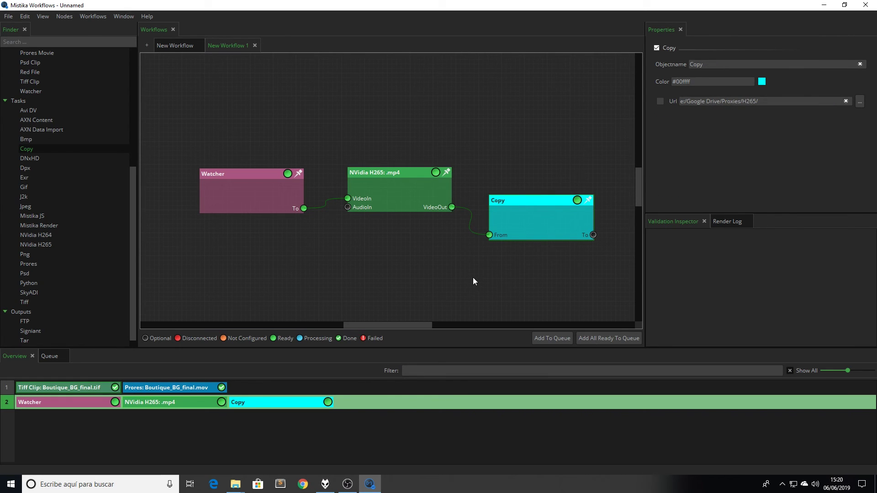
Add New Workflow 1, the watch-folder workflow, to the render queue
left_click(49, 356)
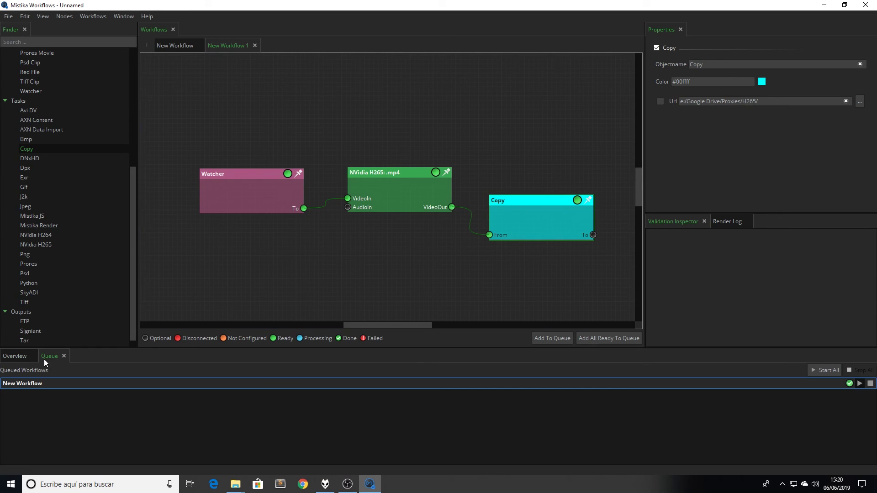
left_click(544, 340)
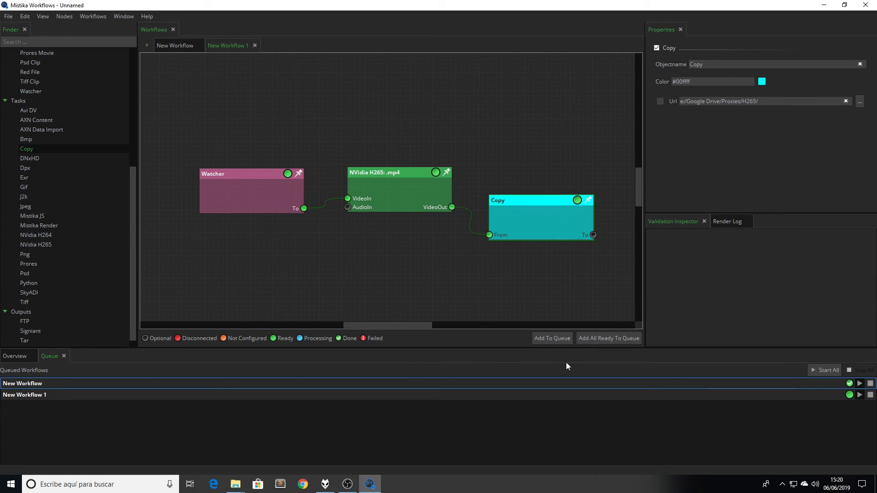
left_click(851, 399)
Paste the Clip_1_wf clip into Watch_Folder in Explorer to trigger the workflow
left_click(235, 485)
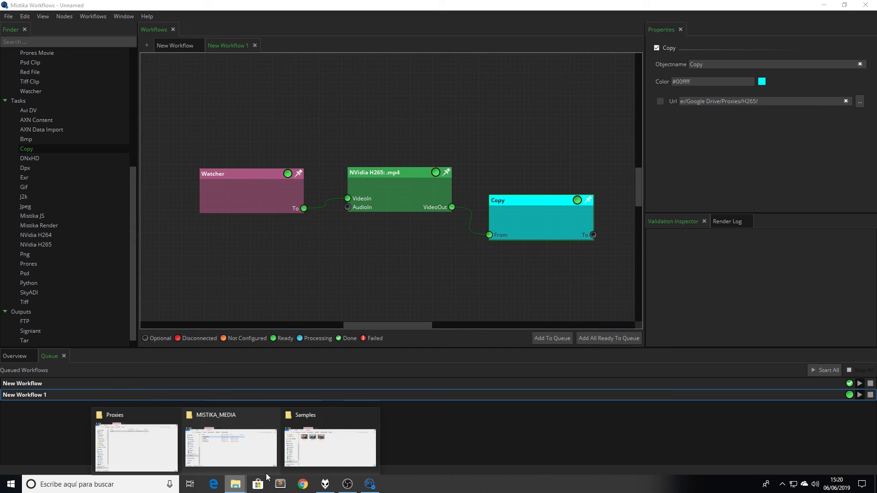
left_click(231, 439)
double_click(243, 360)
right_click(277, 398)
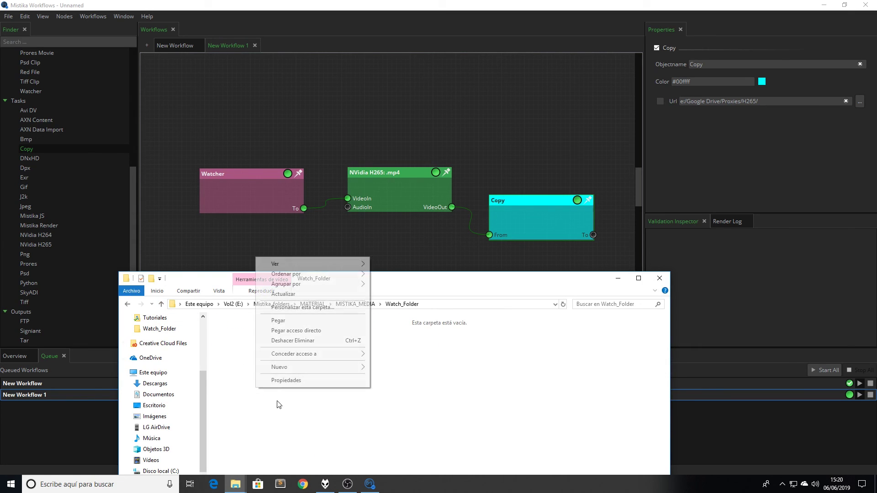
left_click(280, 322)
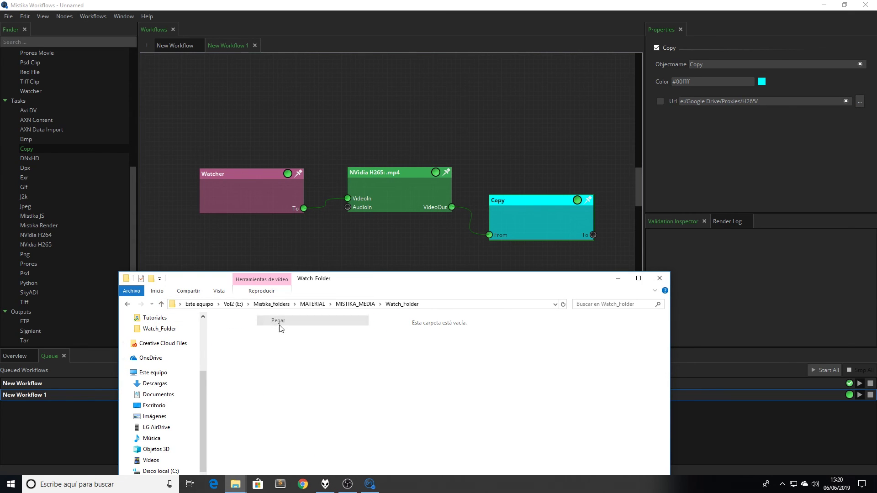
left_click(618, 279)
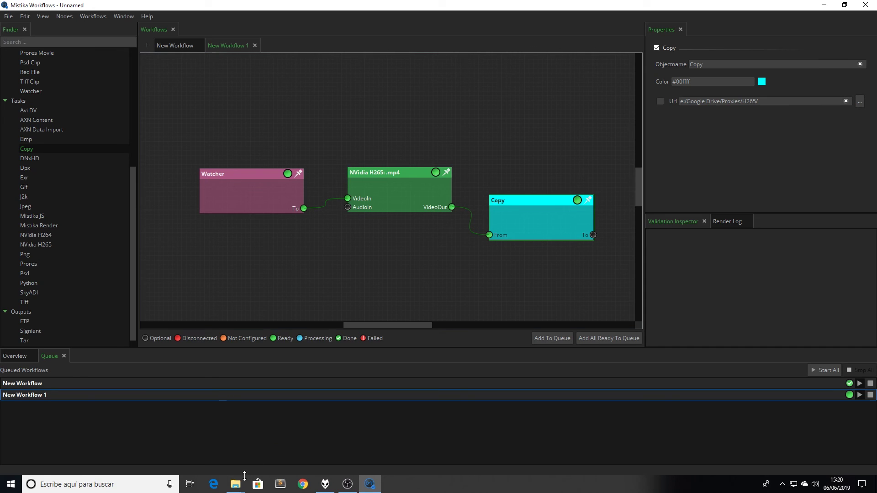
Open Output_folder in MISTIKA_MEDIA to confirm the Clip_1_wf H265 render is there
mouse_move(237, 484)
left_click(231, 456)
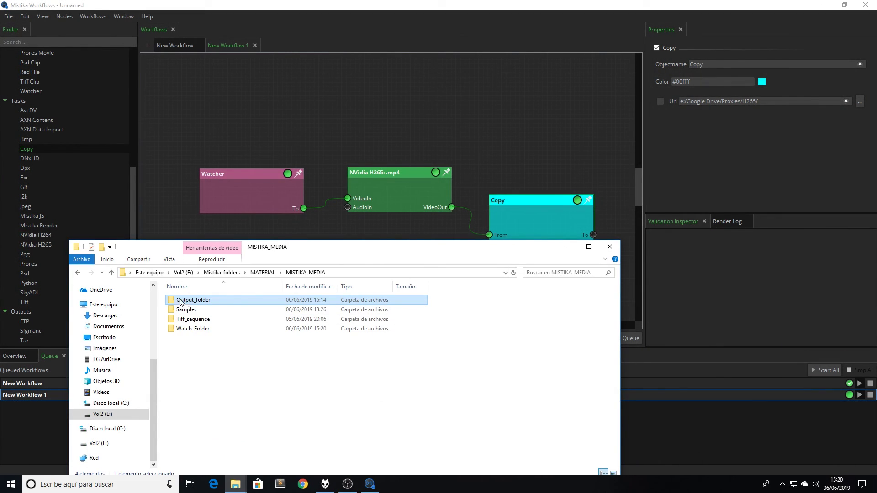
double_click(194, 302)
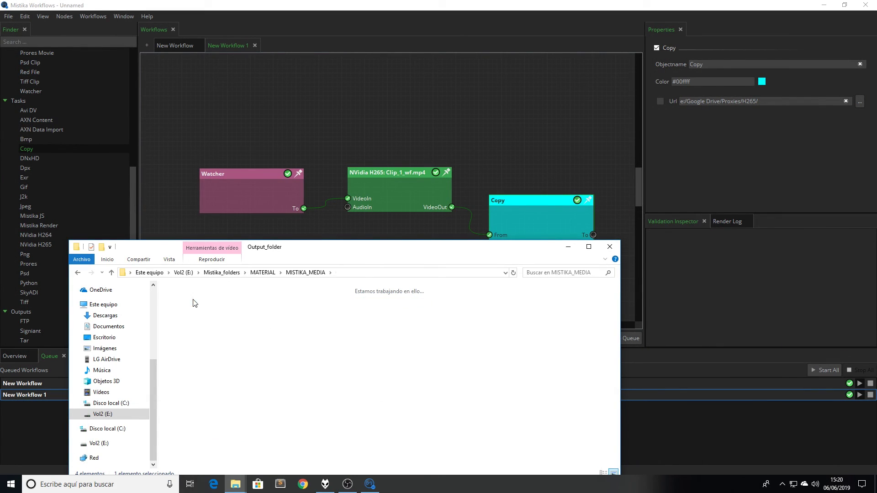
Confirm Clip_1_wf was copied to Google Drive Proxies/H265, then close both folders and deselect
mouse_move(235, 483)
left_click(146, 447)
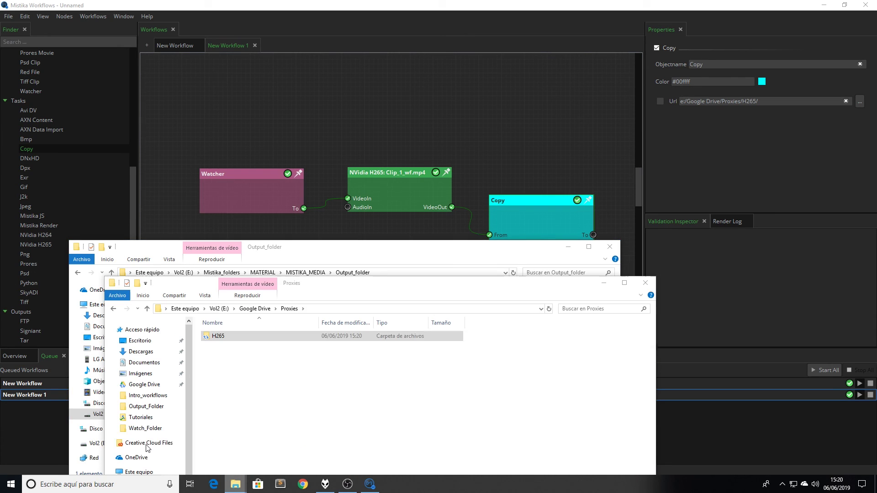
double_click(242, 336)
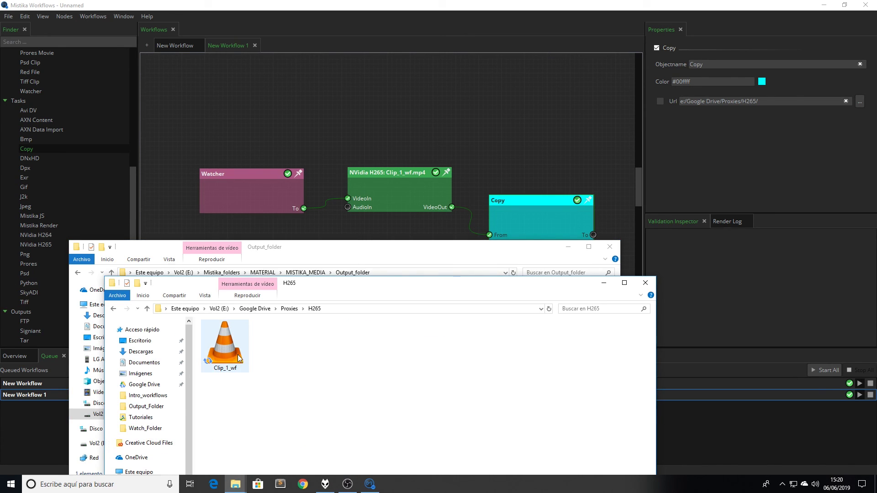
left_click(603, 284)
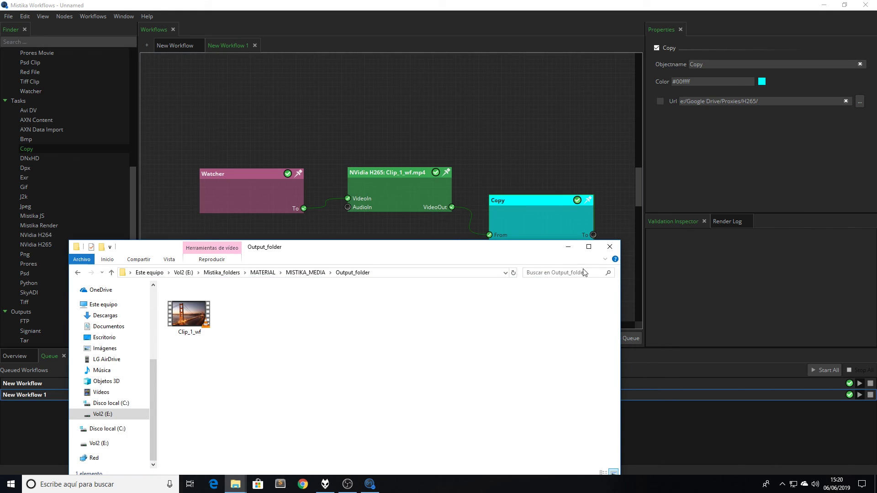
left_click(568, 248)
left_click(393, 281)
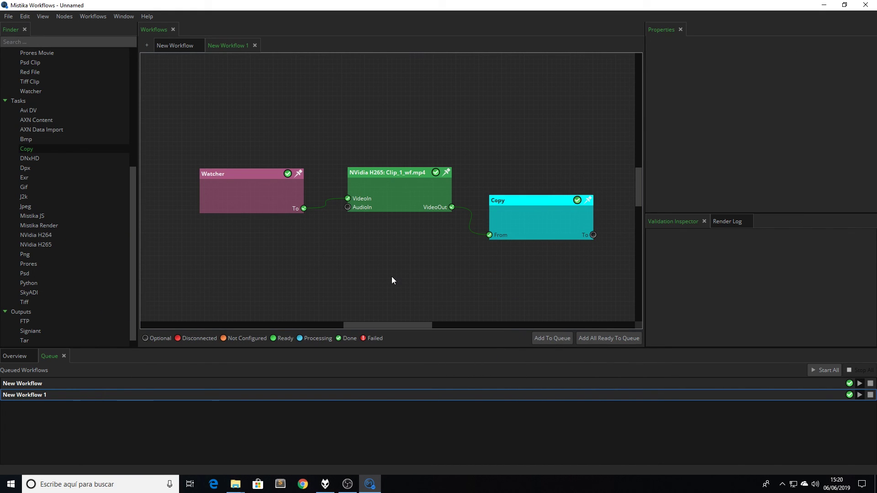